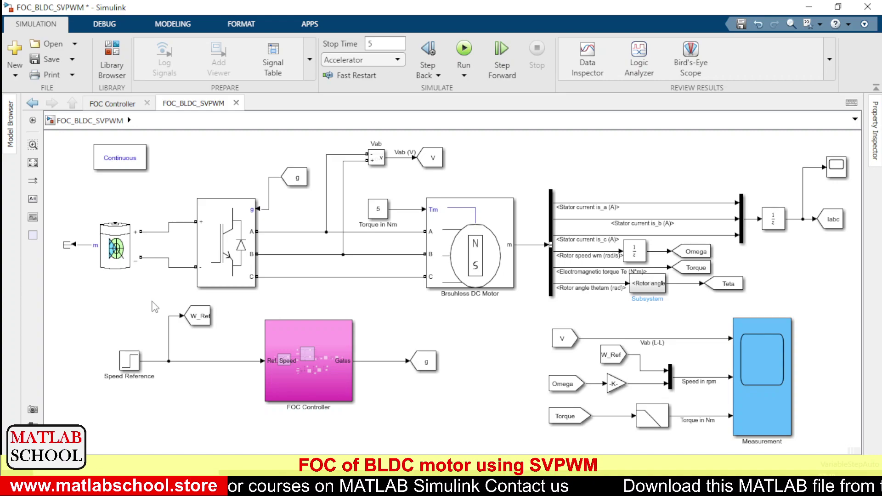
Step: Select the Brushless DC Motor block in the FOC_BLDC_SVPWM model
left_click(484, 263)
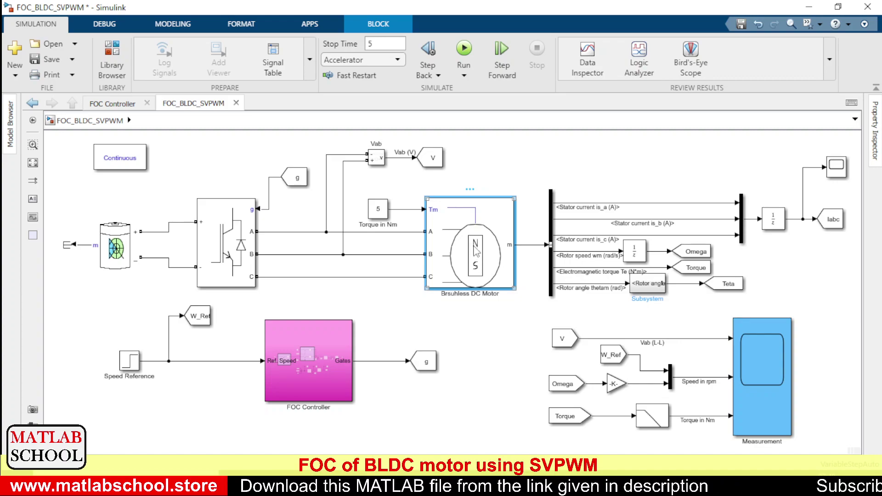
Step: Open the motor's parameters, keep 3 phases and Trapezoidal back EMF, and close them
double_click(476, 252)
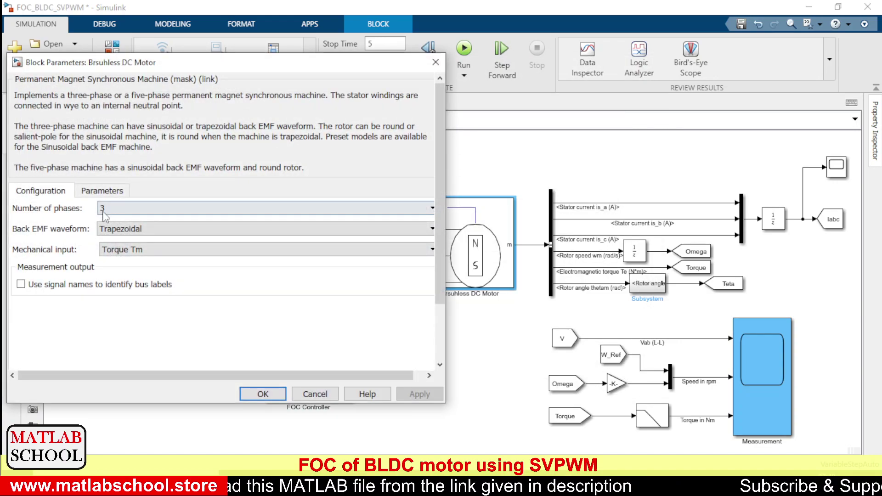
left_click(157, 230)
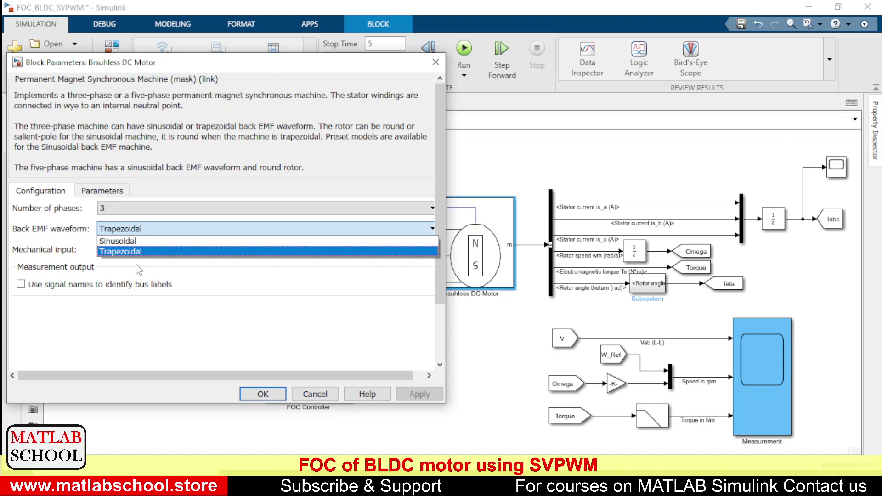
left_click(260, 396)
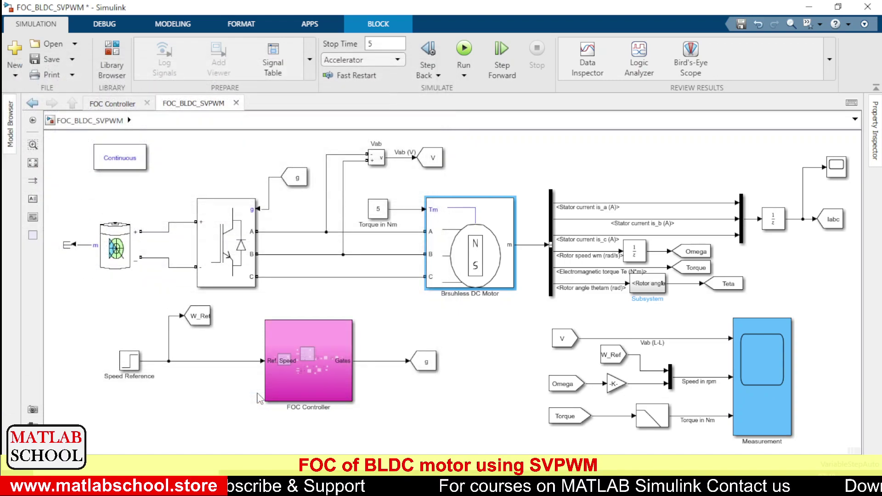
left_click(498, 337)
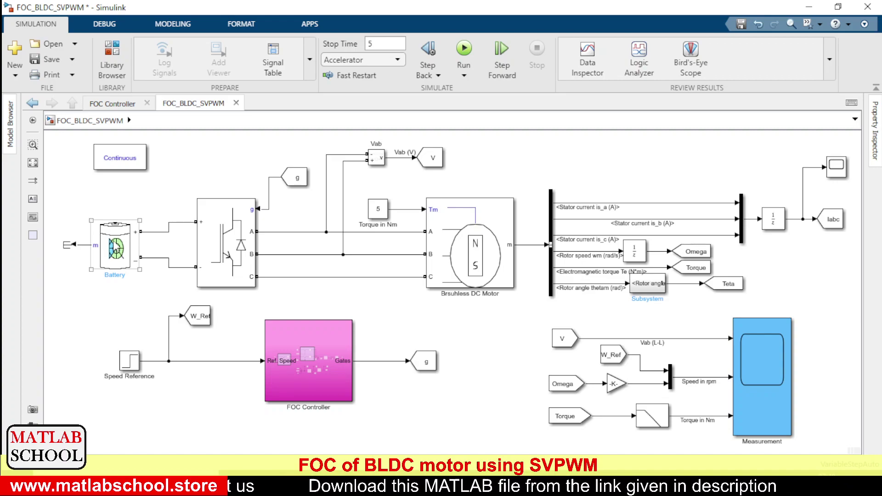
double_click(117, 248)
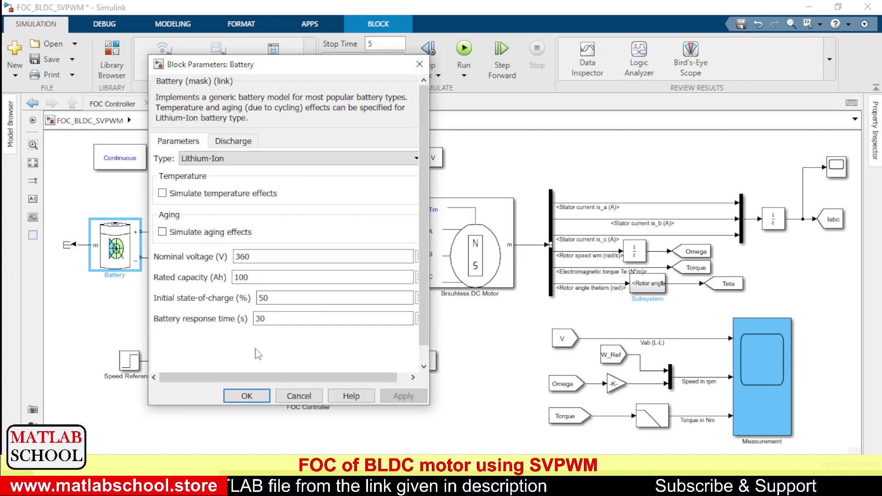
left_click(260, 395)
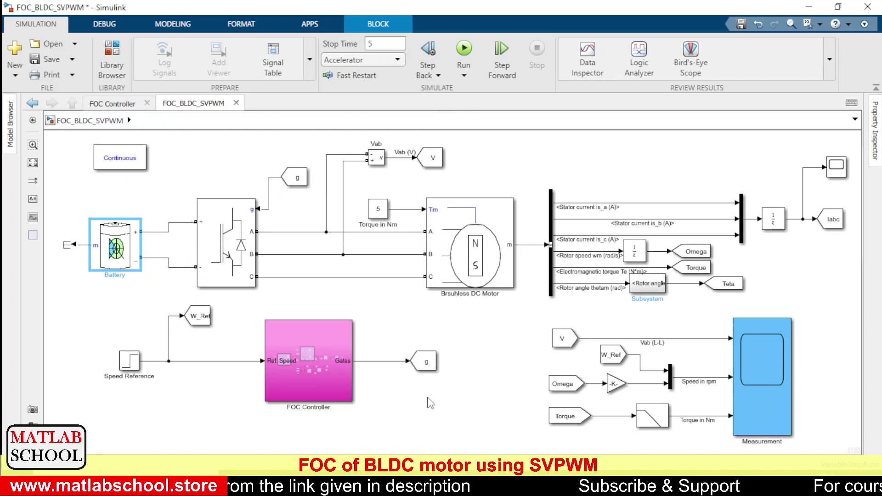
left_click(463, 401)
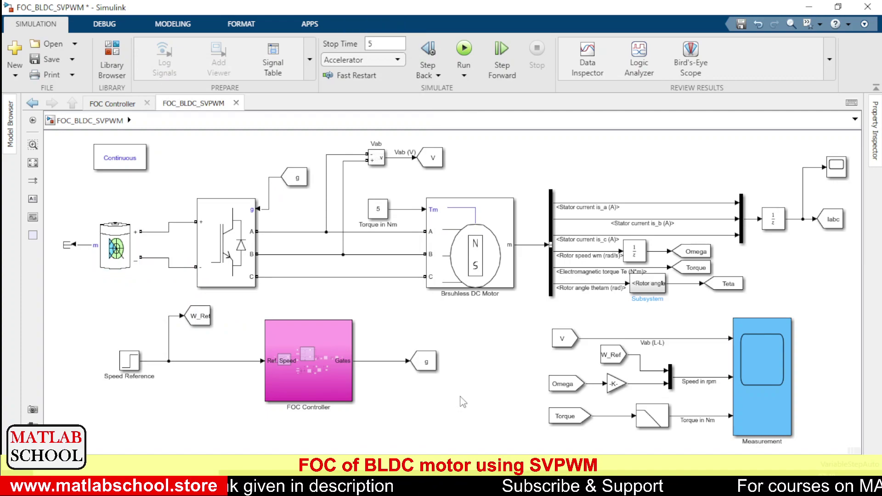
Step: Open the FOC Controller subsystem and highlight the inner loop's Constant 0 d-reference and isq input
double_click(334, 377)
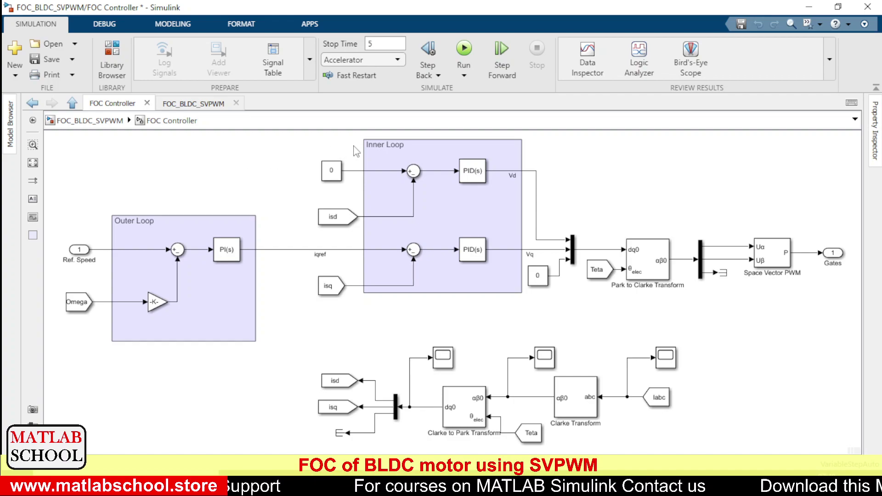
left_click(410, 188)
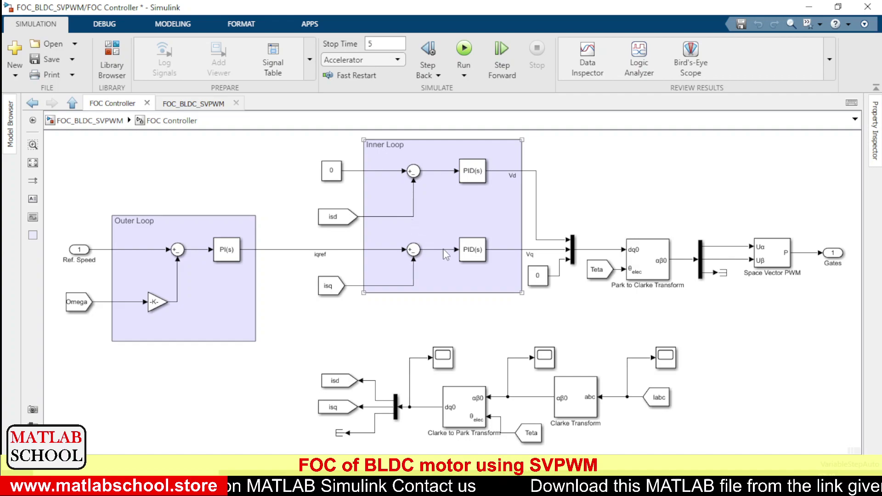
left_click(317, 259)
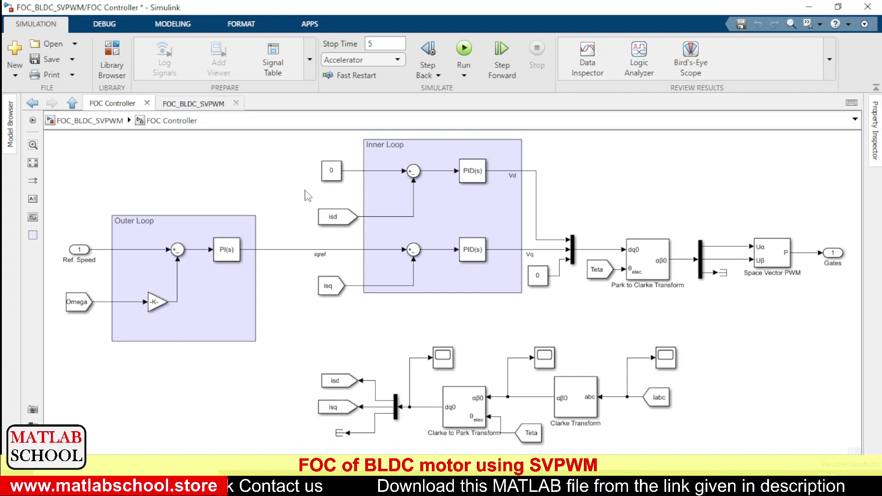
left_click(327, 177)
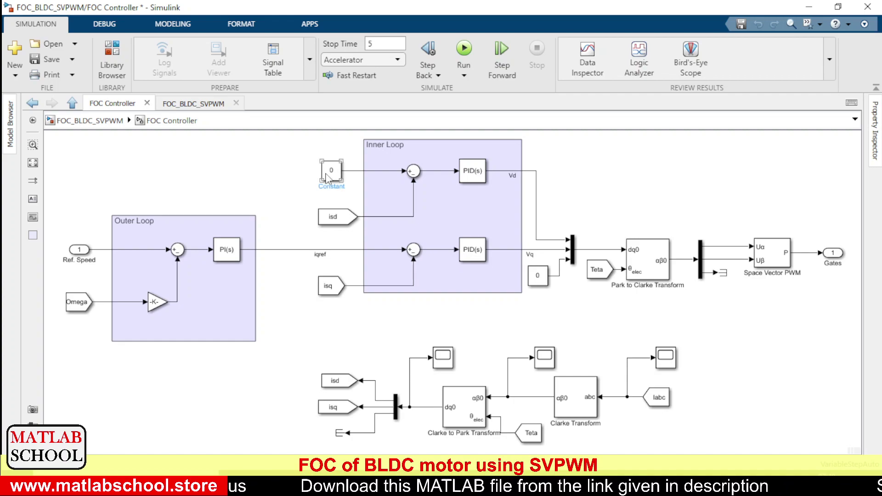
left_click(328, 293)
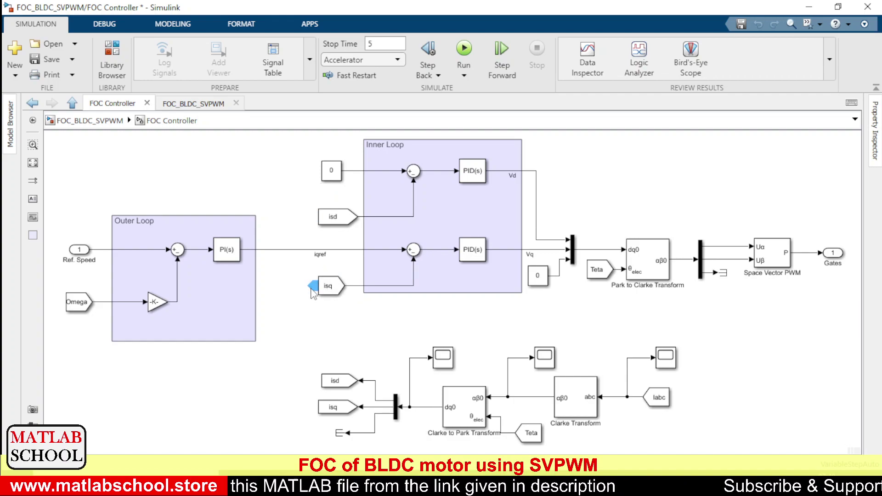
left_click(296, 305)
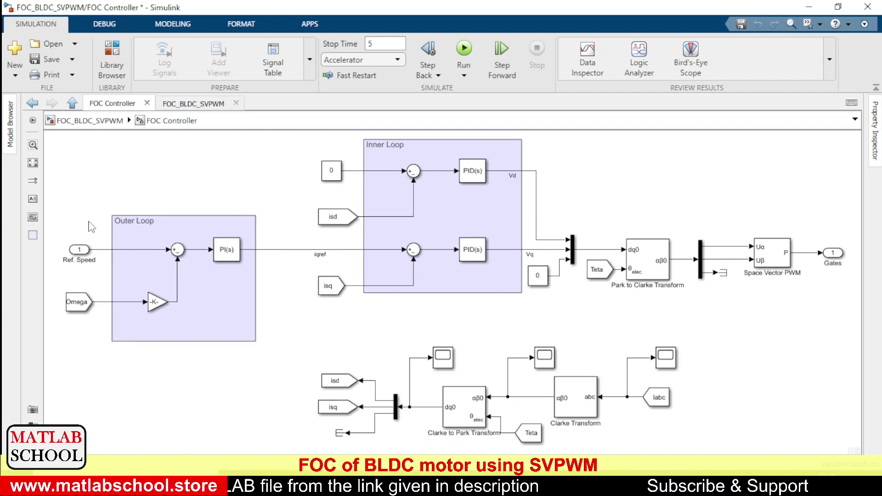
Step: Highlight the outer speed loop and the iqref signal feeding the current loops
left_click(112, 251)
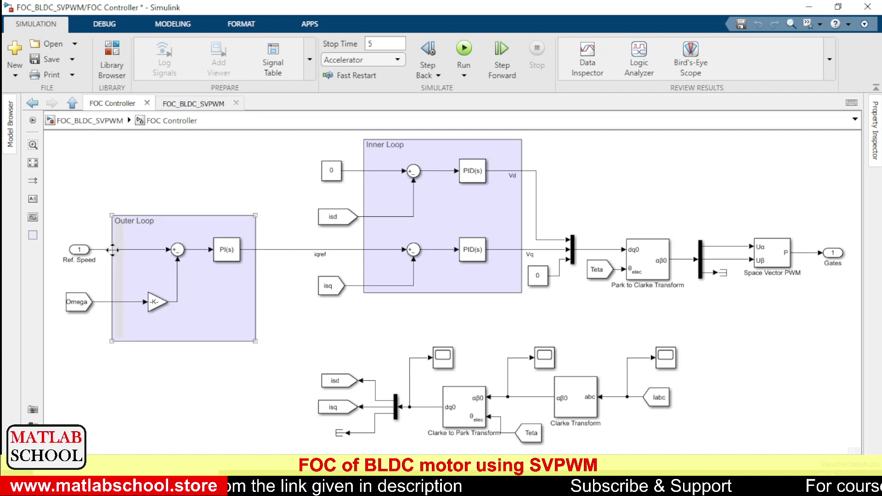
left_click(290, 258)
left_click(289, 250)
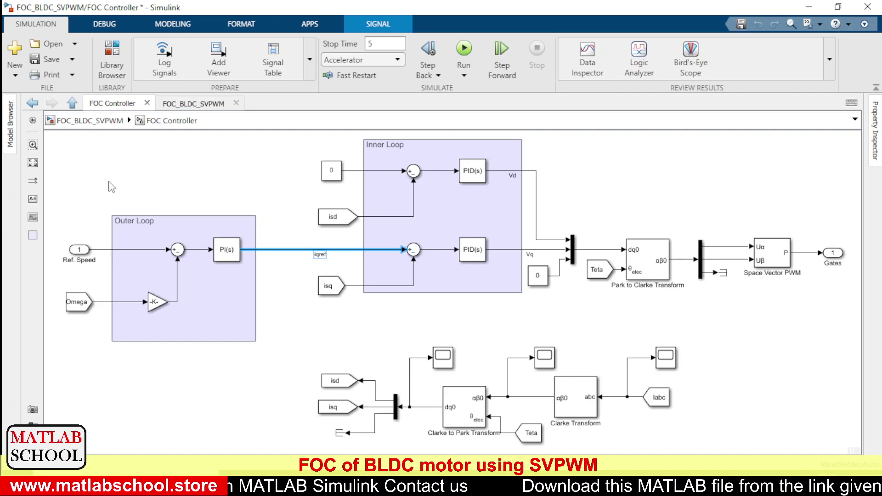
left_click(111, 186)
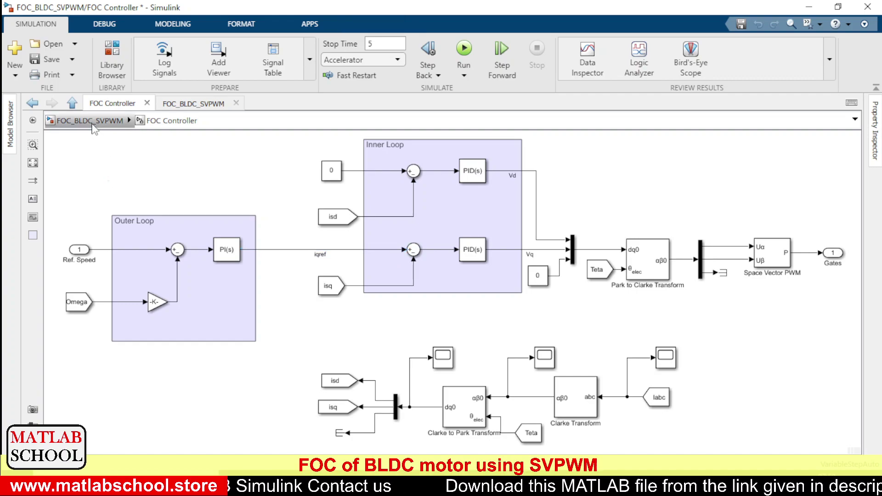
left_click(481, 174)
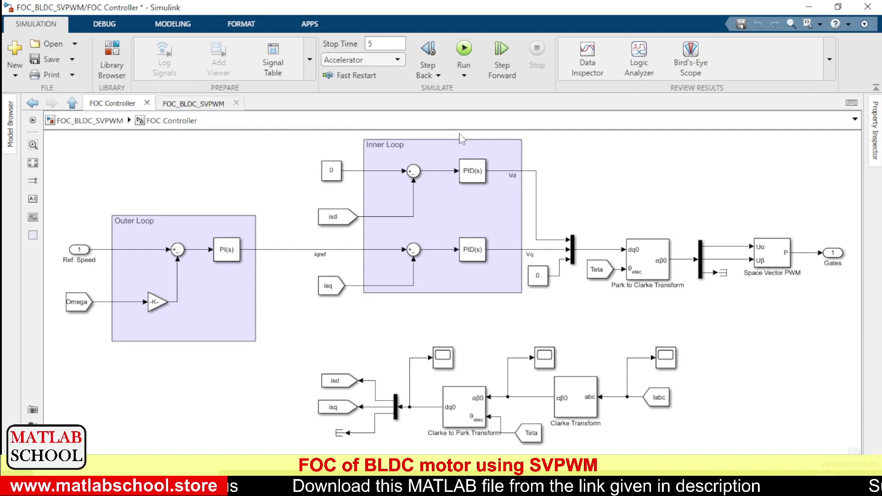
left_click(448, 146)
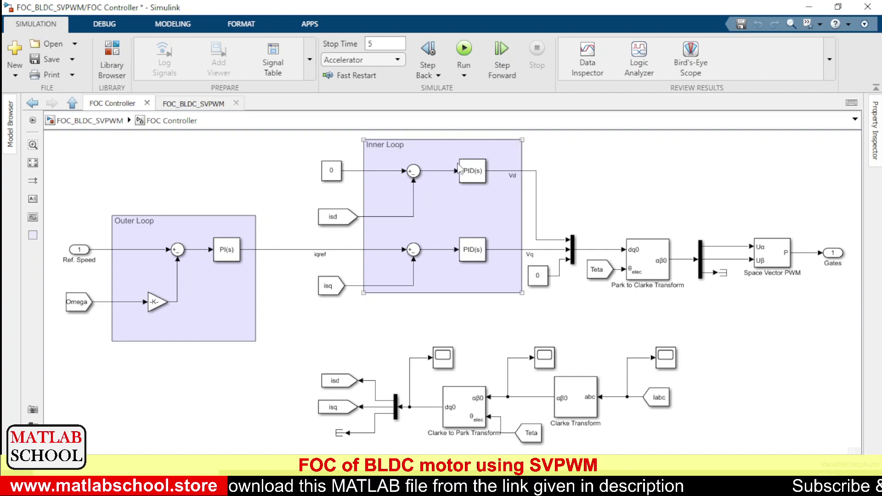
left_click(536, 182)
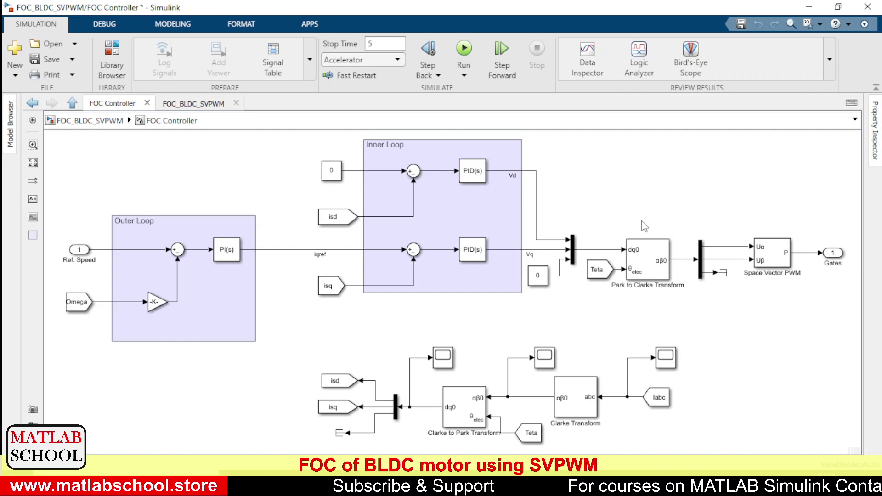
left_click(666, 252)
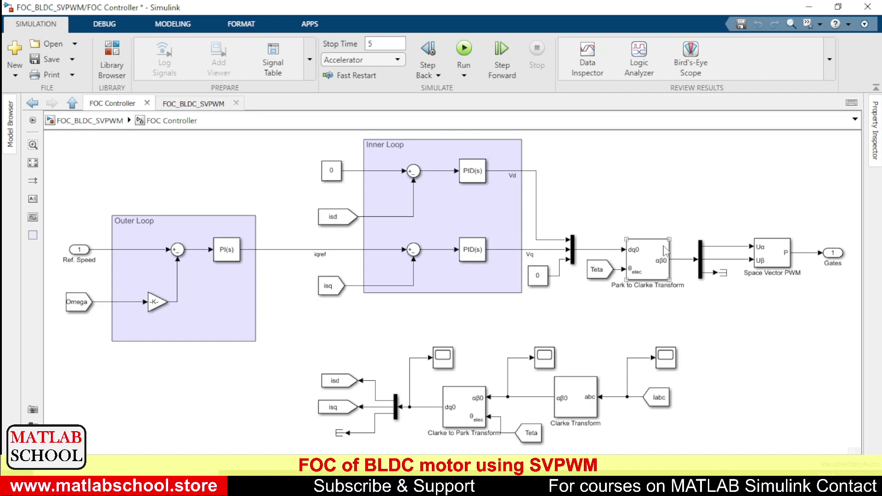
left_click(646, 300)
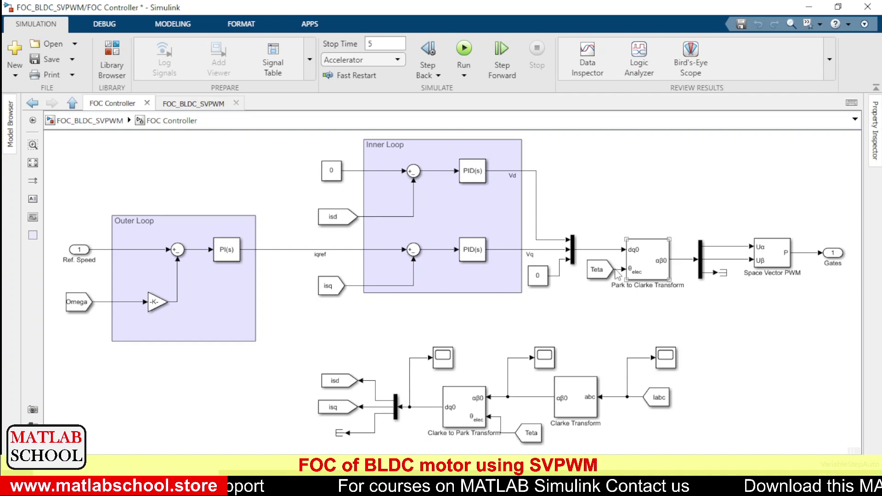
left_click(628, 251)
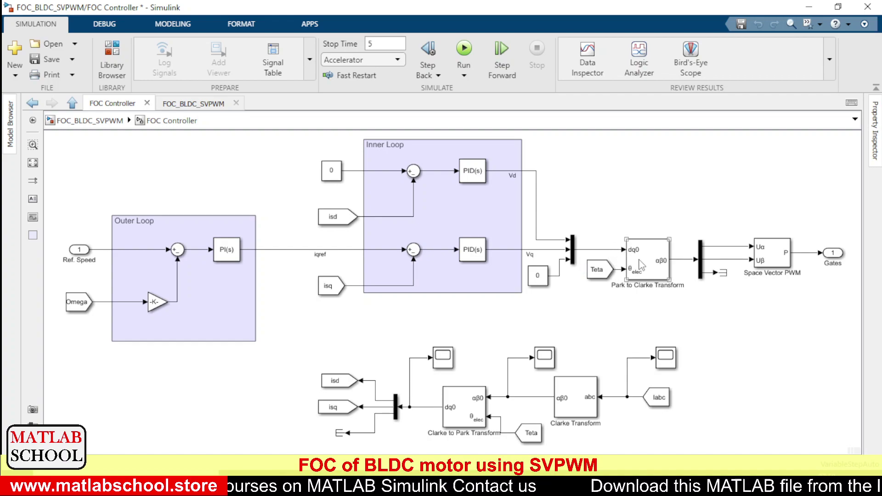
left_click(618, 255)
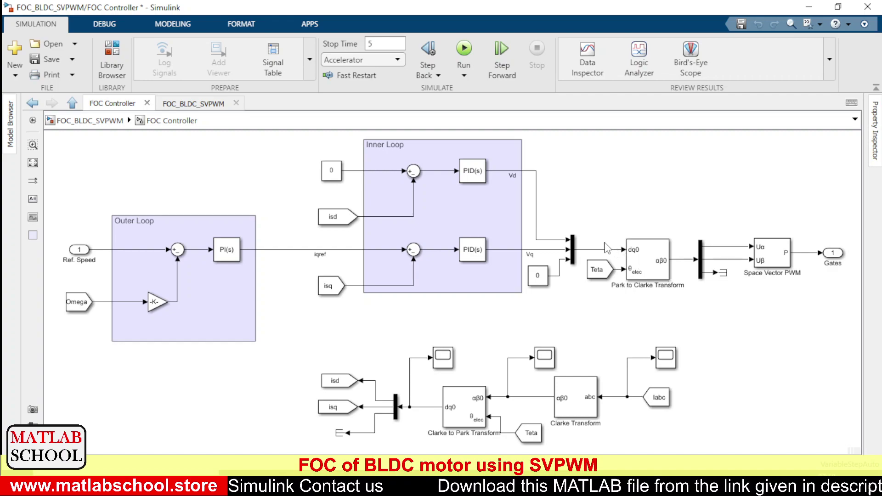
left_click(625, 281)
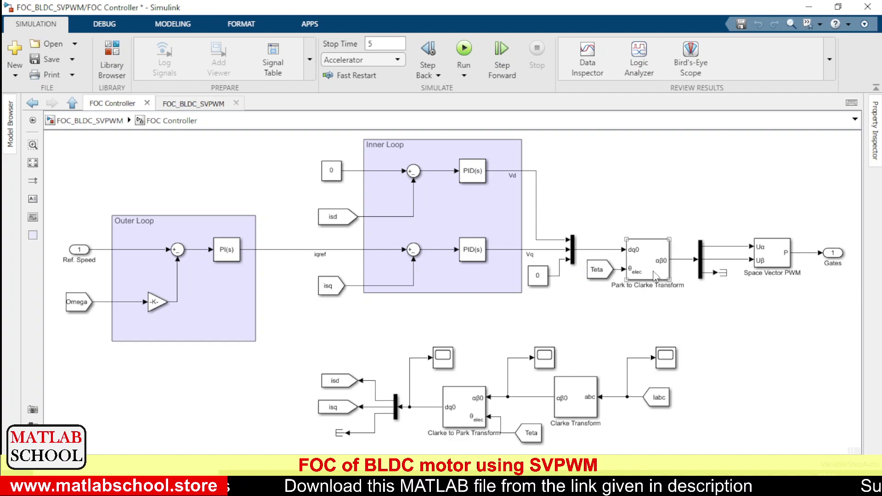
left_click(724, 274)
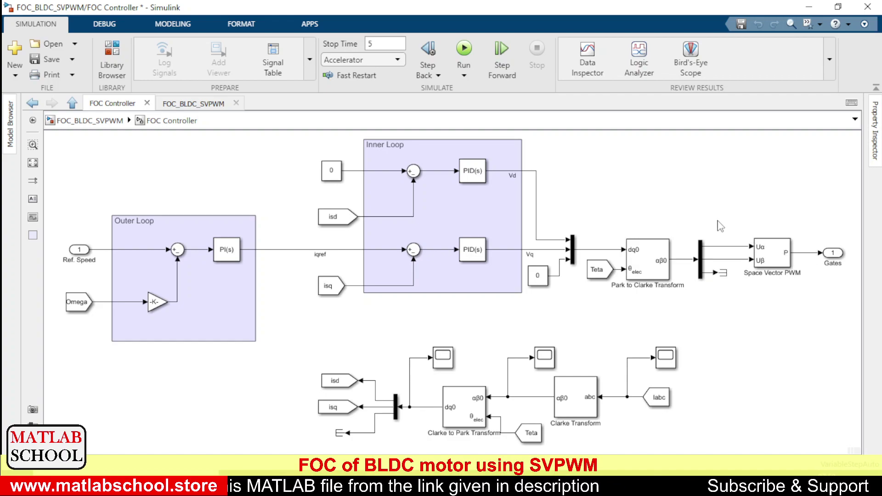
left_click(666, 262)
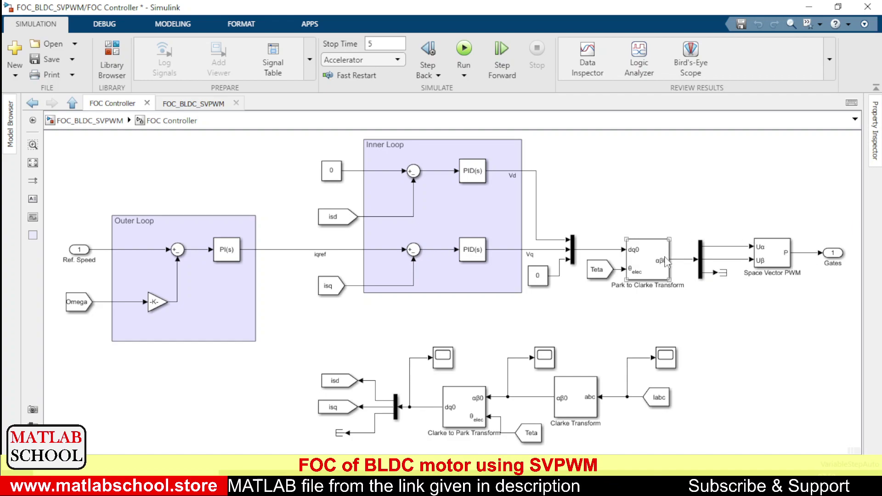
left_click(786, 264)
left_click(776, 371)
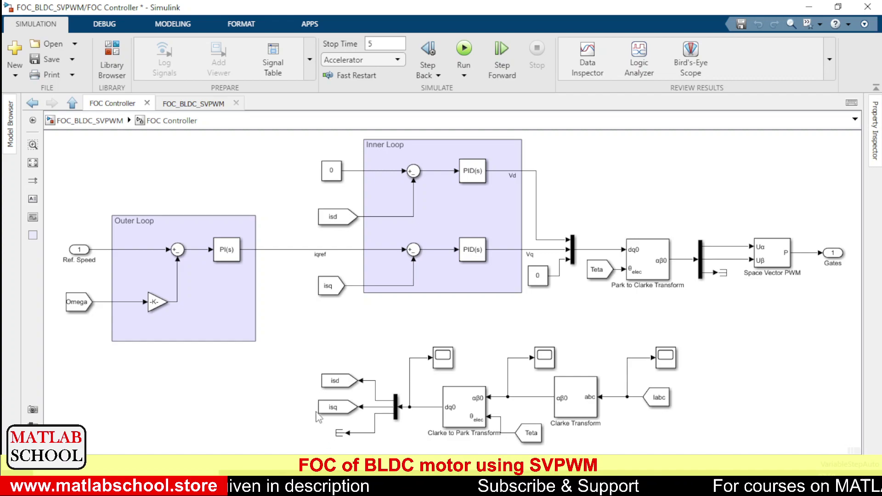
left_click(654, 400)
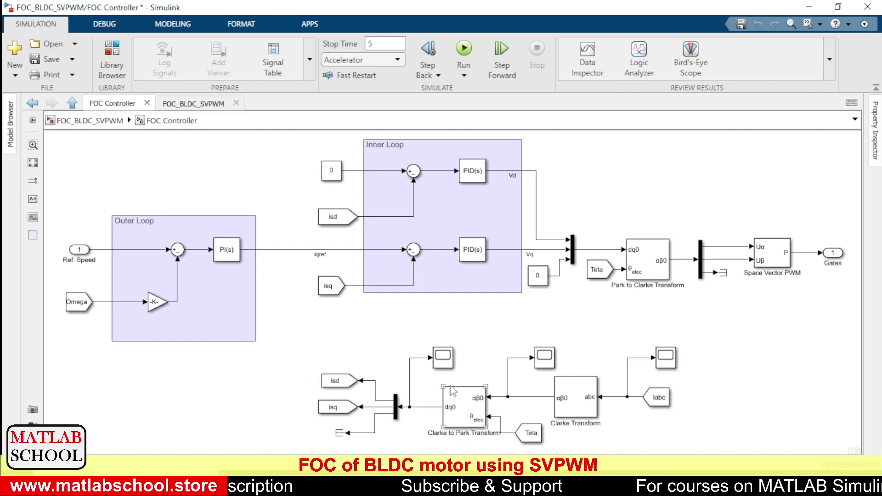
left_click(707, 398)
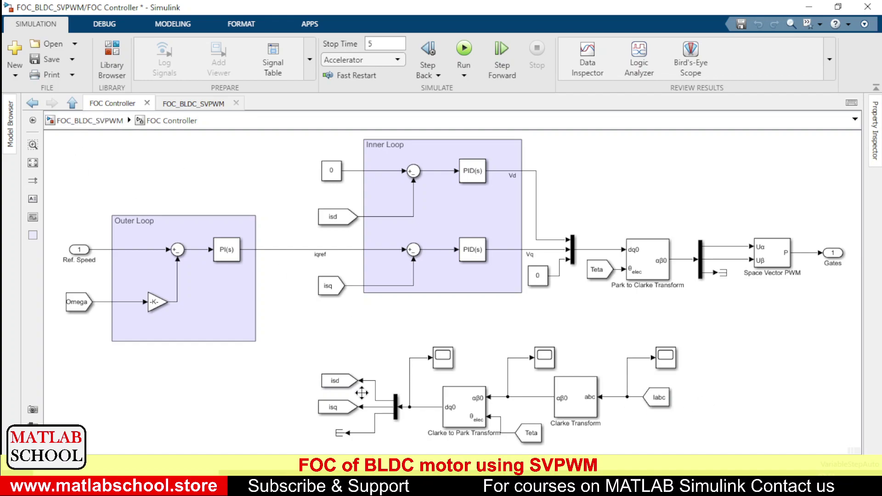
left_click(657, 398)
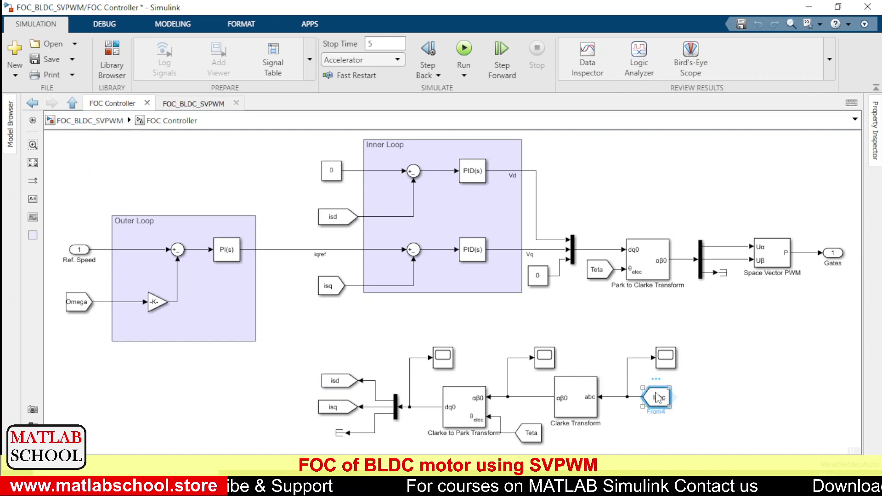
left_click(104, 121)
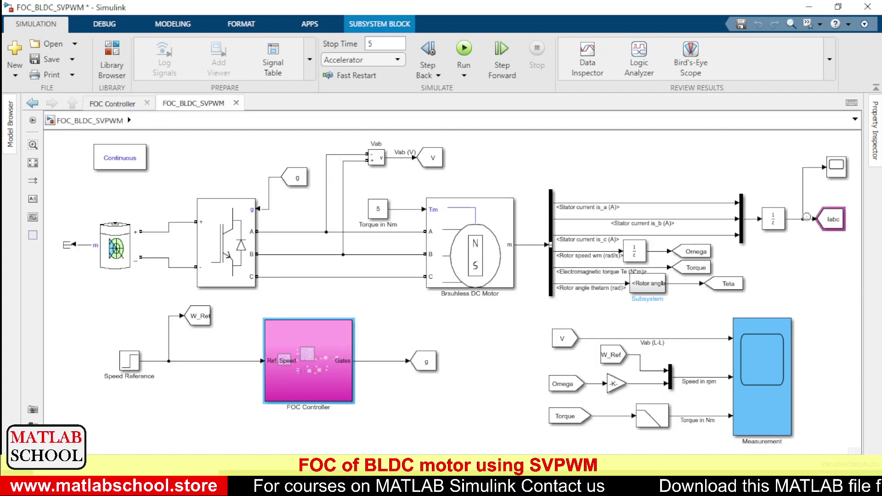
double_click(312, 355)
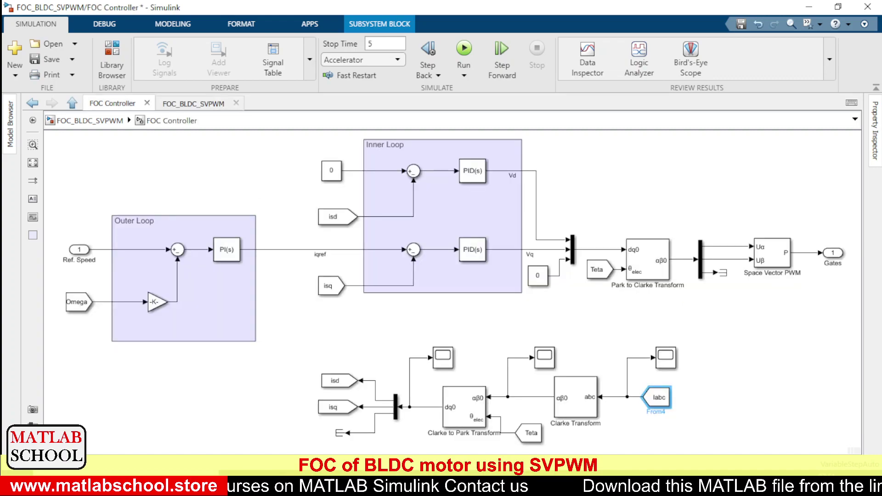
left_click(710, 414)
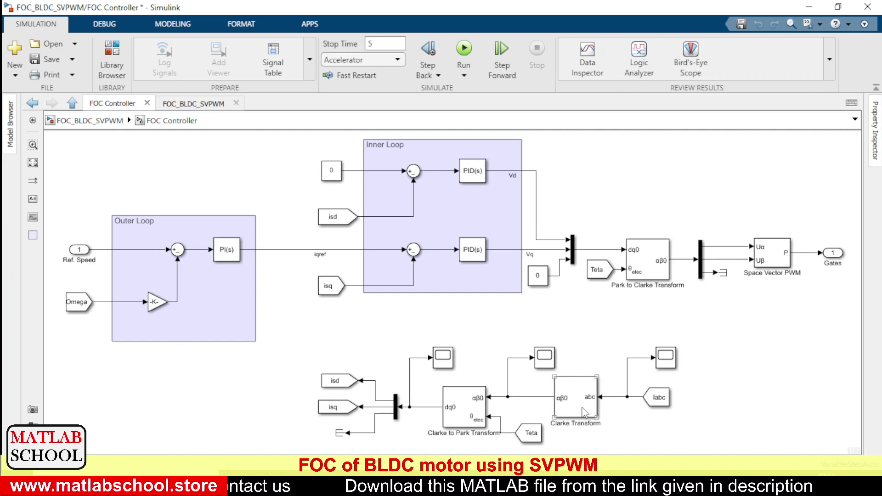
left_click(564, 409)
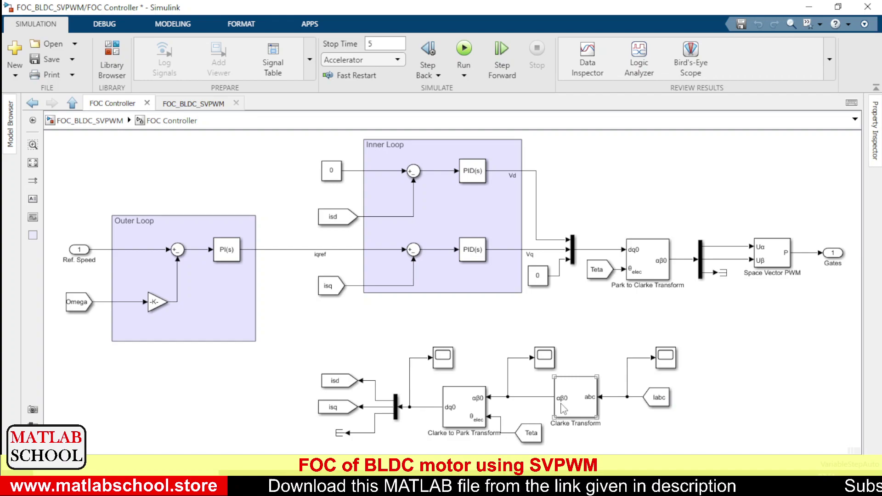
left_click(473, 411)
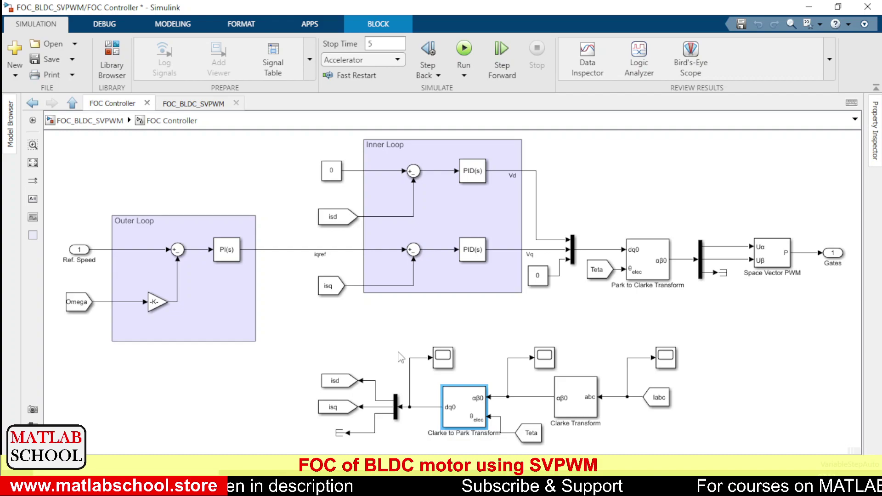
left_click(339, 382)
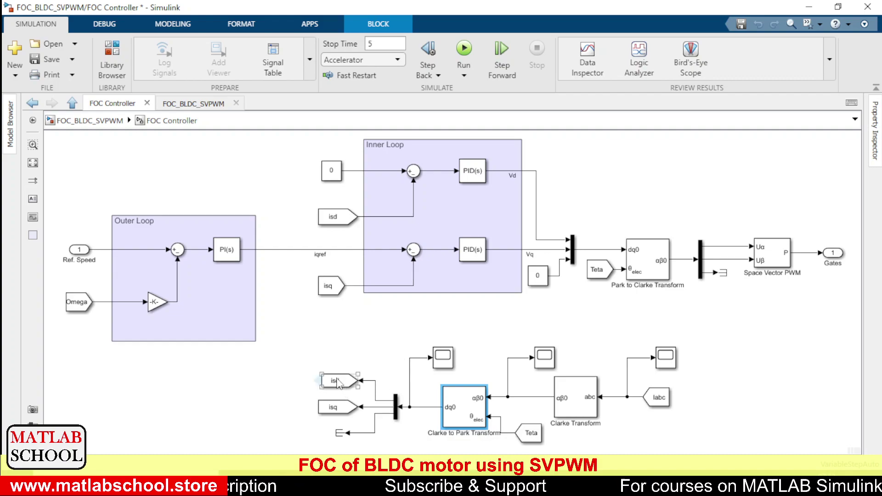
left_click(339, 381)
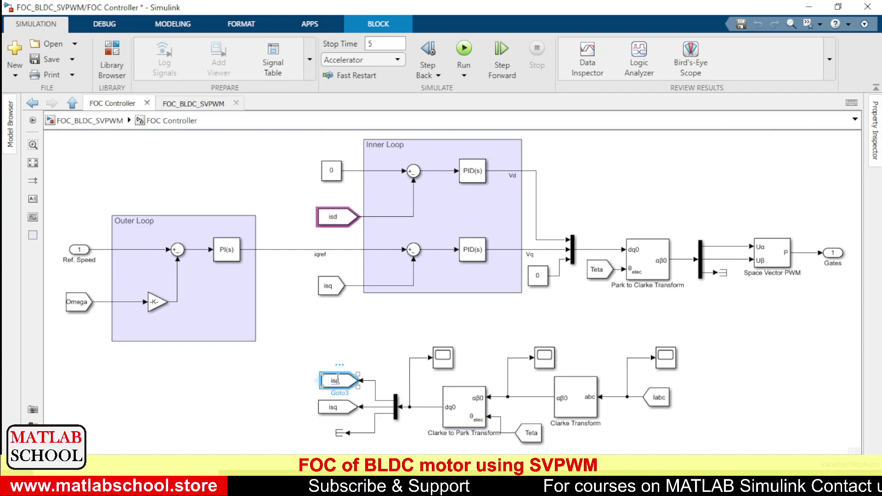
left_click(340, 409)
left_click(341, 409)
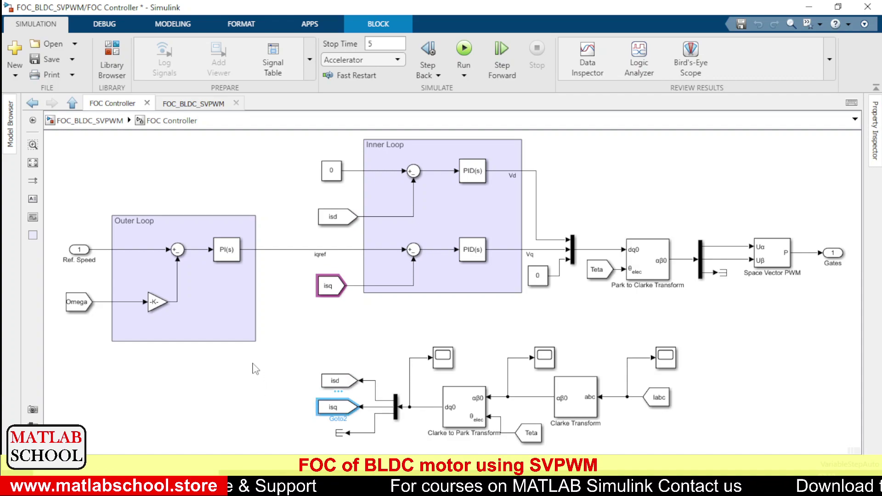
left_click(283, 366)
left_click(341, 169)
left_click(346, 168)
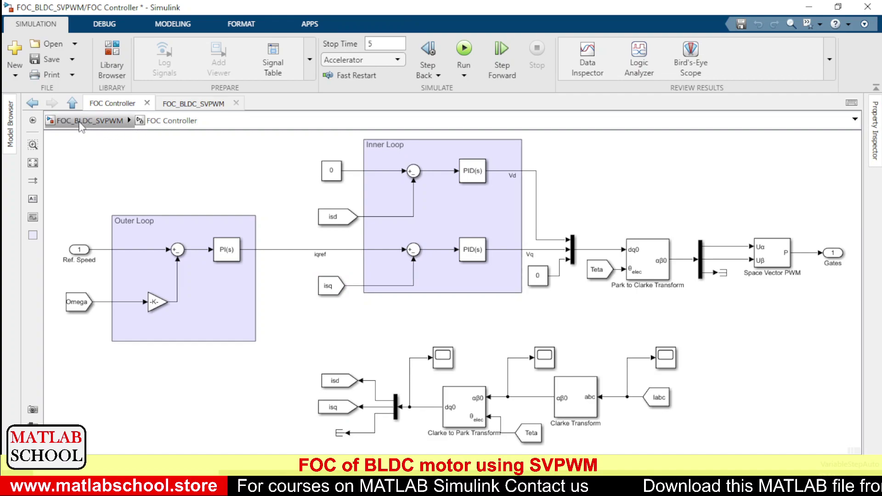
Step: Go back to the top-level FOC_BLDC_SVPWM model and run the simulation
left_click(81, 121)
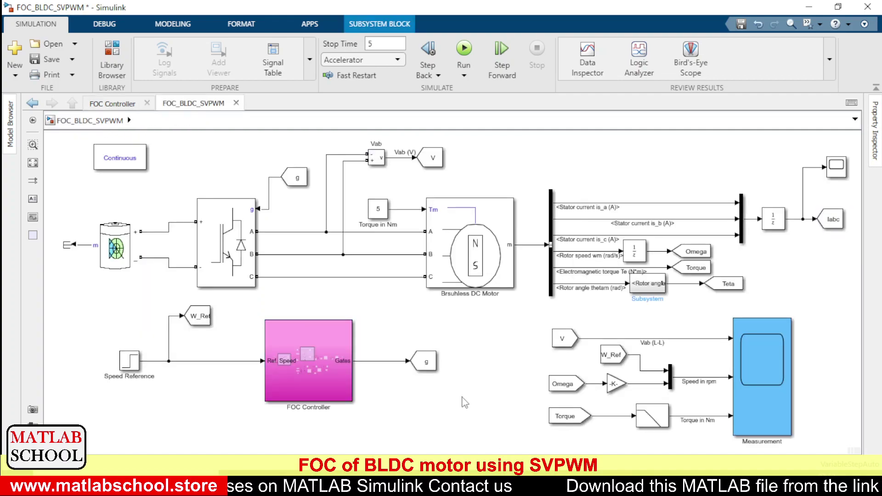
left_click(467, 53)
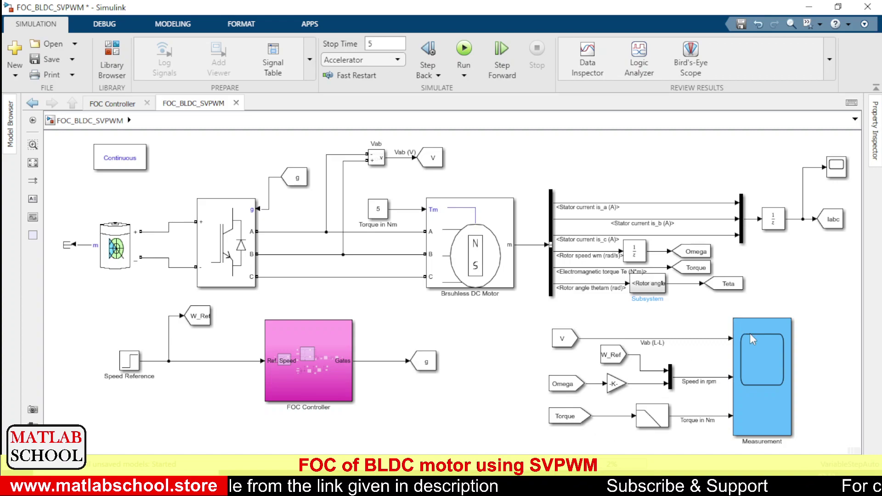
Step: Wait for the 5-second simulation to finish, then select the Measurement scope block
double_click(777, 360)
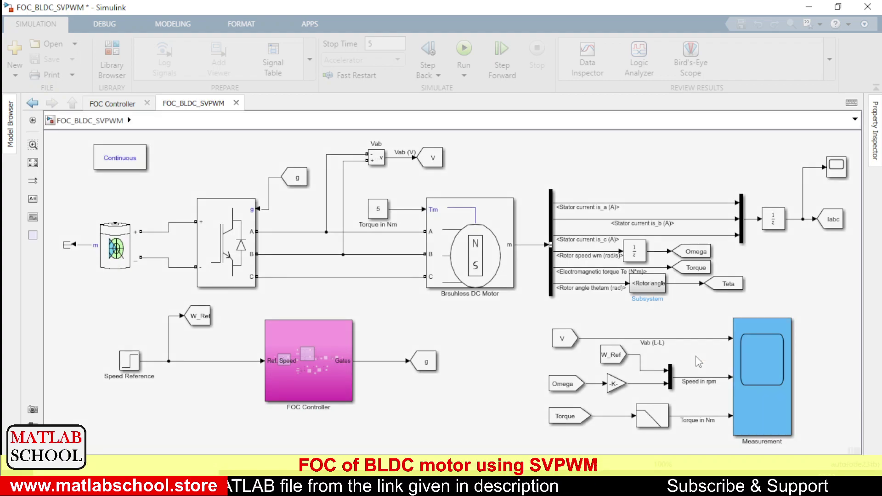
left_click(759, 363)
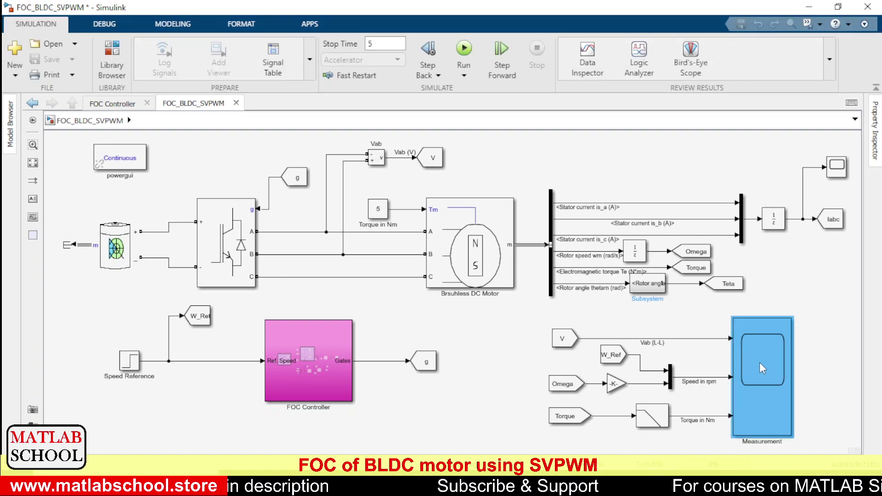
Step: Open the Measurement scope with Vab, speed and torque plots, and turn on zooming
double_click(760, 363)
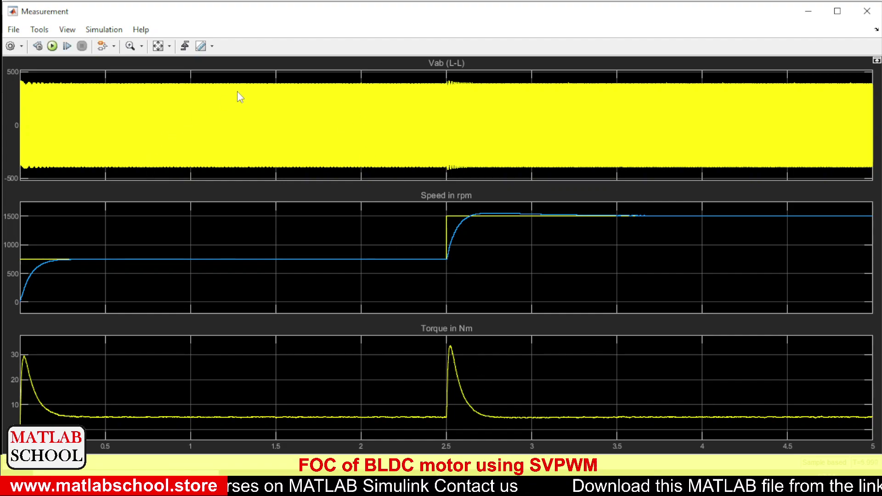
left_click(131, 46)
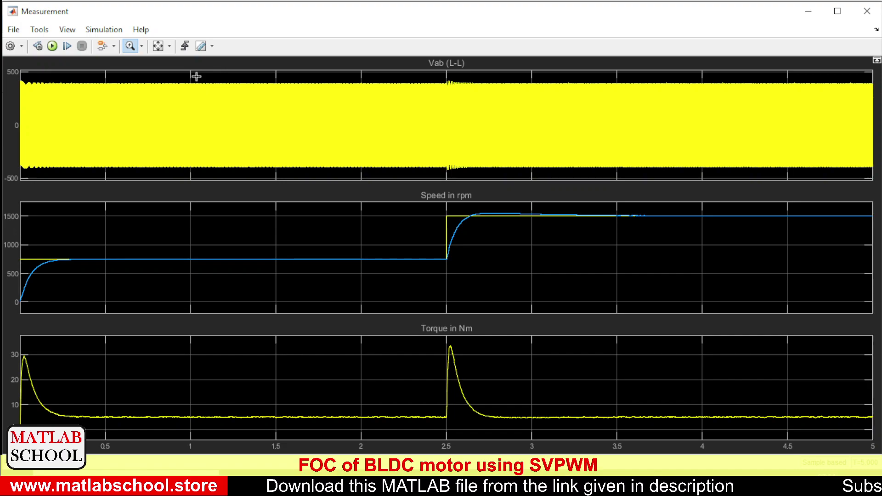
Step: Zoom twice into the Vab switching waveform, then fit the plots back to 0–5 s
left_click_drag(196, 76, 224, 175)
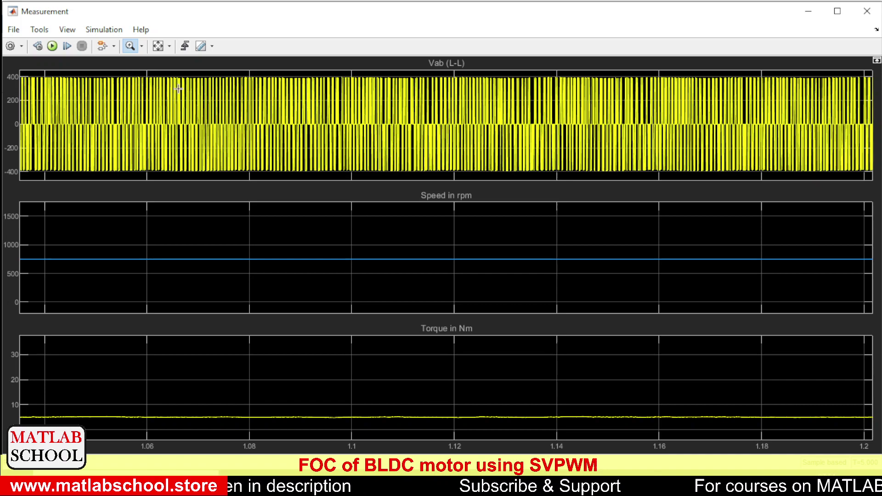
left_click_drag(123, 73, 394, 179)
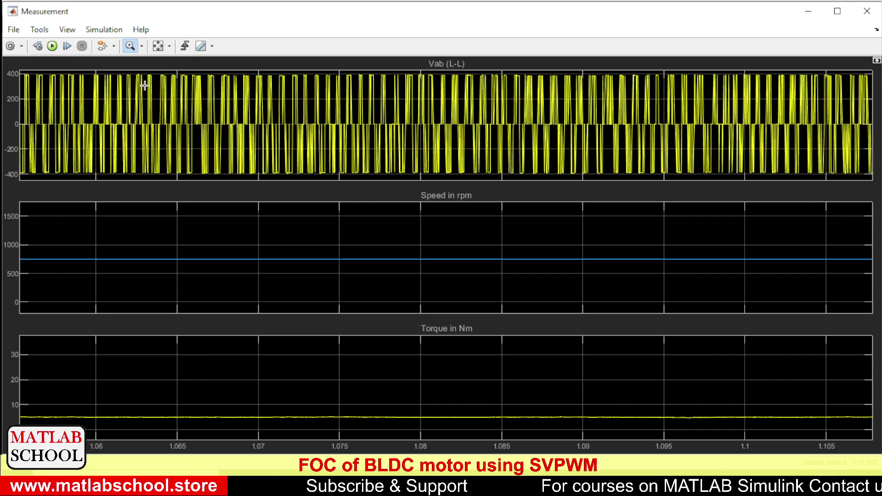
left_click(158, 46)
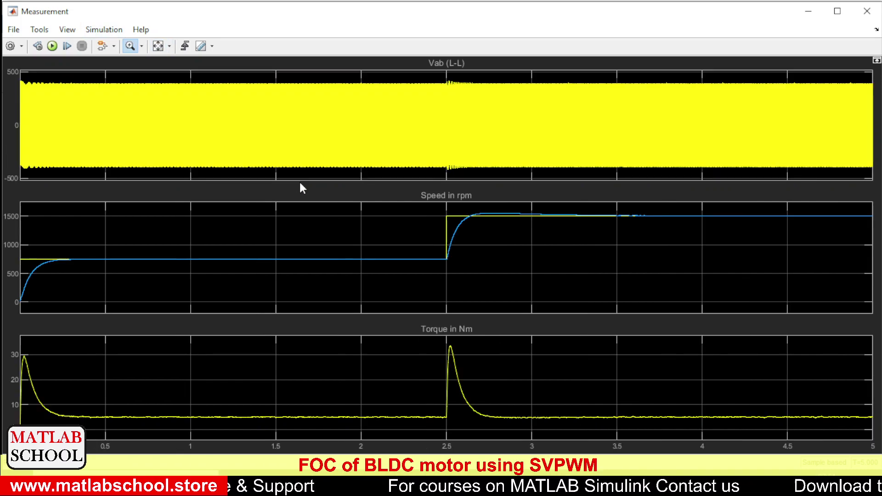
Step: Glance at Scope2, open the top-right Scope's ±150 A phase currents, then minimize it
key("alt+Tab")
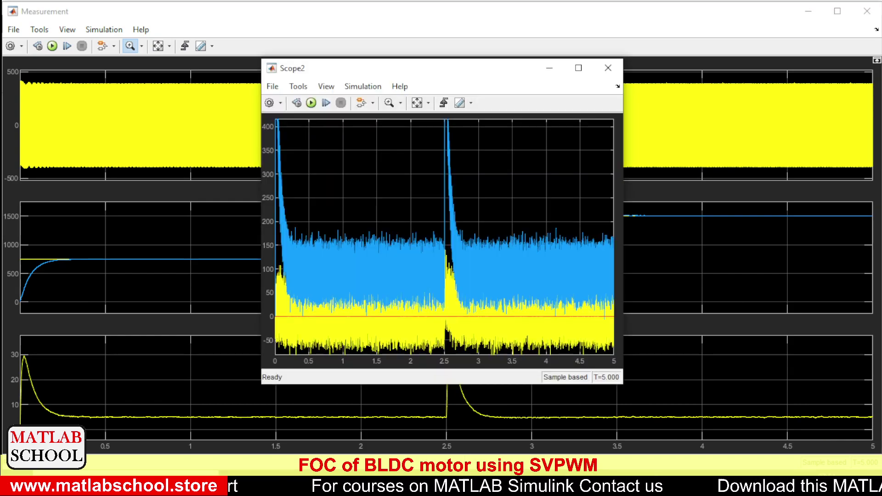
key("alt+Tab")
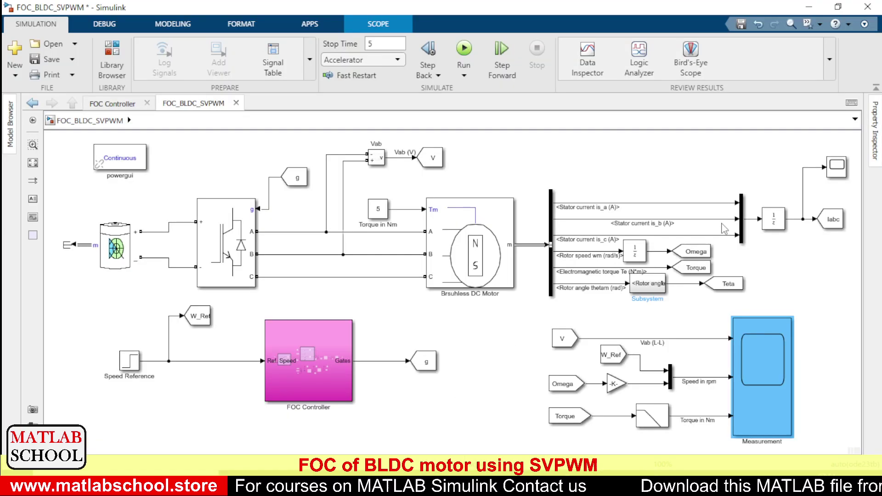
left_click(838, 170)
double_click(838, 170)
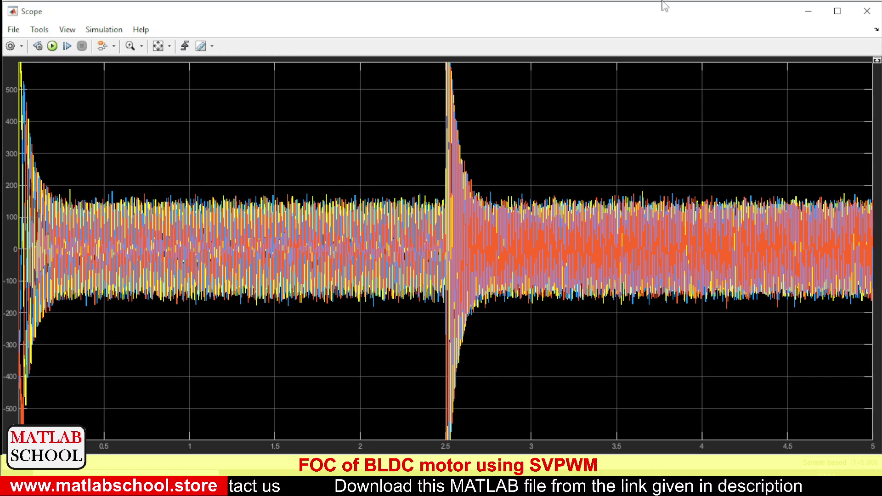
left_click(809, 11)
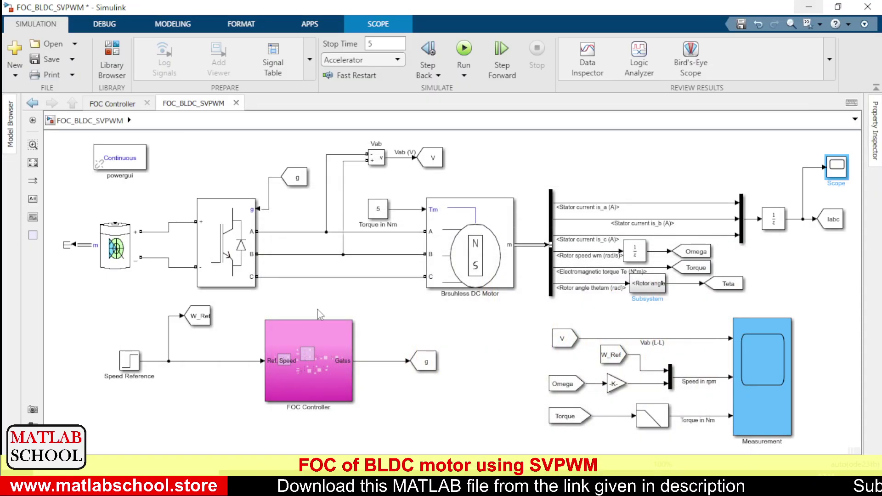
left_click(211, 344)
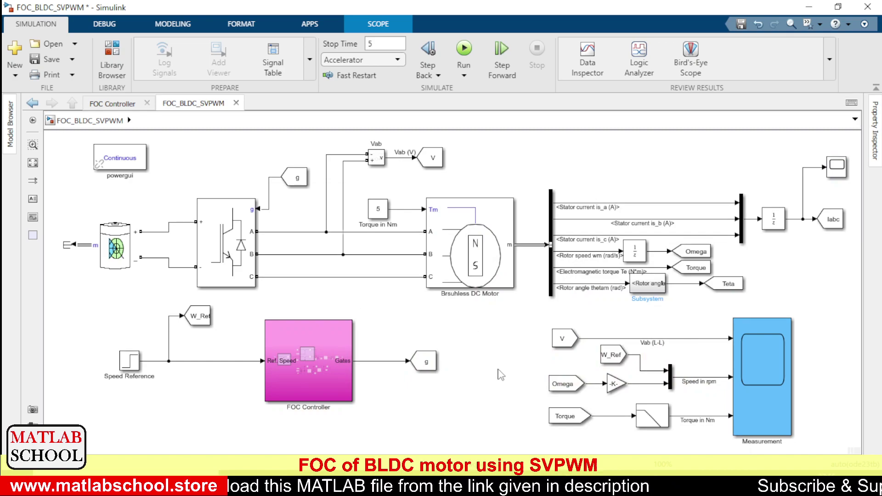